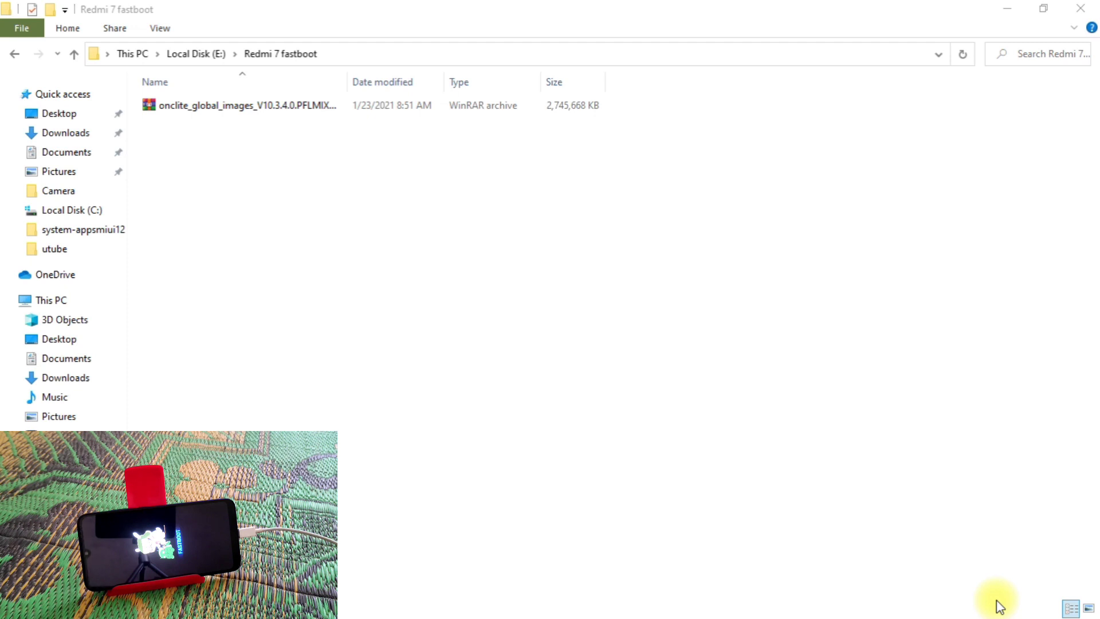
# Open a command prompt in E:\Redmi 7\Minimal ADB & Fastboot Files
pyautogui.hotkey('alt', 'Up')
pyautogui.doubleClick(188, 279)
pyautogui.doubleClick(248, 123)
pyautogui.click(767, 57)
pyautogui.write('cmd')
pyautogui.press('Return')
# Run 'fastboot getvar anti' to read the phone's anti-rollback value
pyautogui.write('fastboot getvar am')
pyautogui.press('BackSpace')
pyautogui.write('nti')
pyautogui.press('Return')
# Close the command prompt and open the extracted onclite global images folder on C:
pyautogui.click(796, 33)
pyautogui.hotkey('alt', 'Up')
pyautogui.hotkey('alt', 'Up')
pyautogui.doubleClick(202, 297)
pyautogui.click(68, 455)
pyautogui.doubleClick(210, 192)
# Copy the onclite folder's full path from the address bar
pyautogui.click(579, 54)
pyautogui.rightClick(409, 52)
pyautogui.click(455, 109)
# Launch XiaoMiFlash from the C:\MiFlash2017-7-20-0 folder
pyautogui.click(14, 55)
pyautogui.doubleClick(221, 175)
pyautogui.click(261, 327)
pyautogui.doubleClick(261, 327)
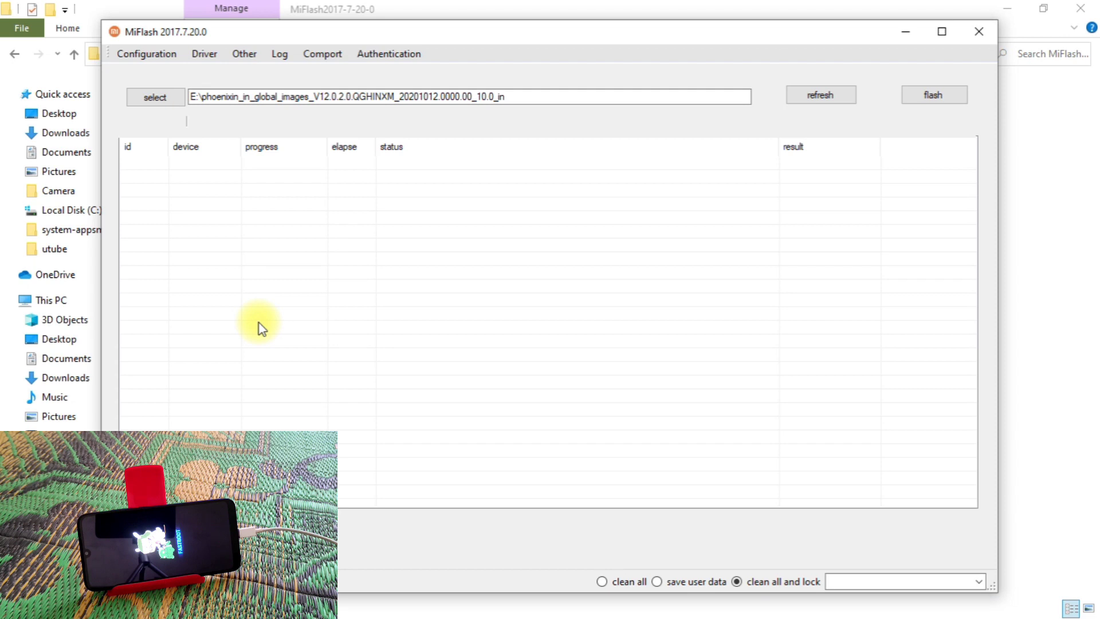
# Replace the old ROM path in the path box with the copied onclite folder path
pyautogui.click(545, 100)
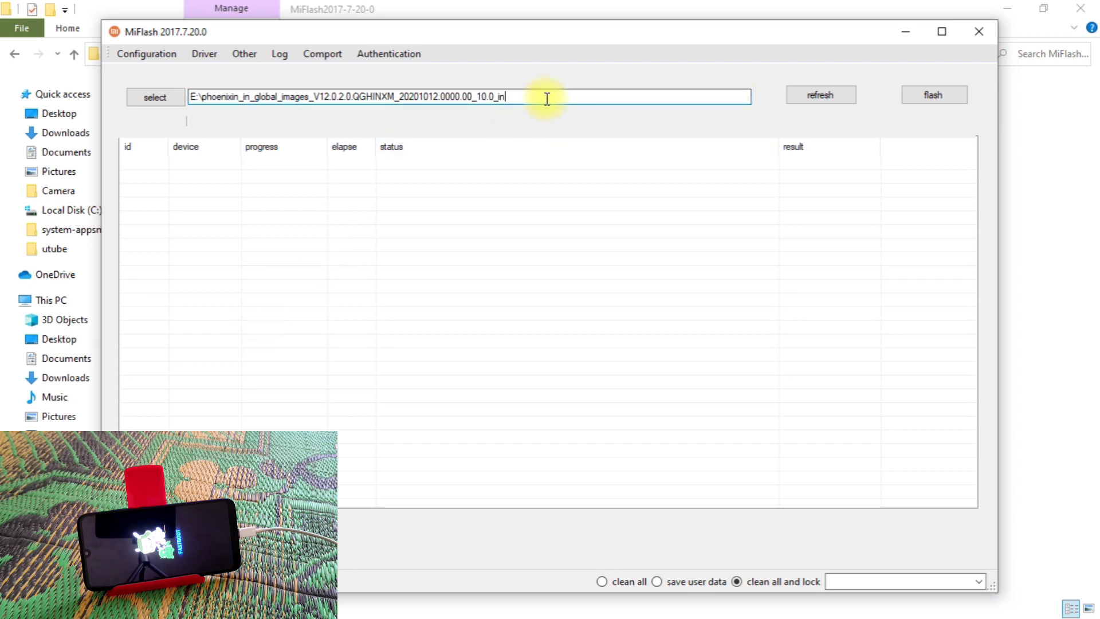
pyautogui.doubleClick(547, 99)
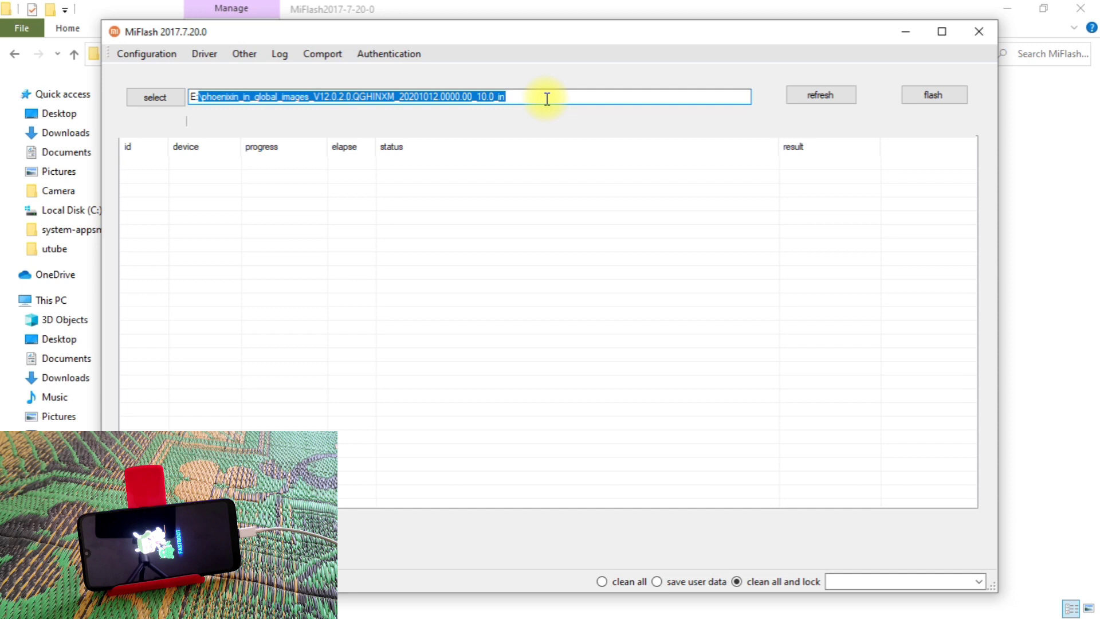
pyautogui.rightClick(547, 98)
pyautogui.click(589, 166)
# Refresh the device list, select 'clean all' as the flash mode, and refresh again
pyautogui.click(818, 96)
pyautogui.click(601, 582)
pyautogui.click(819, 101)
# Select C:\onclite_global_images_V10.3.4.0.PFLMIXM_20190822.0000.00_9.0_global as the ROM folder and refresh the device
pyautogui.click(920, 97)
pyautogui.click(156, 98)
pyautogui.click(487, 306)
pyautogui.click(519, 386)
pyautogui.click(468, 359)
pyautogui.moveTo(541, 388); pyautogui.dragTo(399, 417)
pyautogui.moveTo(500, 391); pyautogui.dragTo(459, 388)
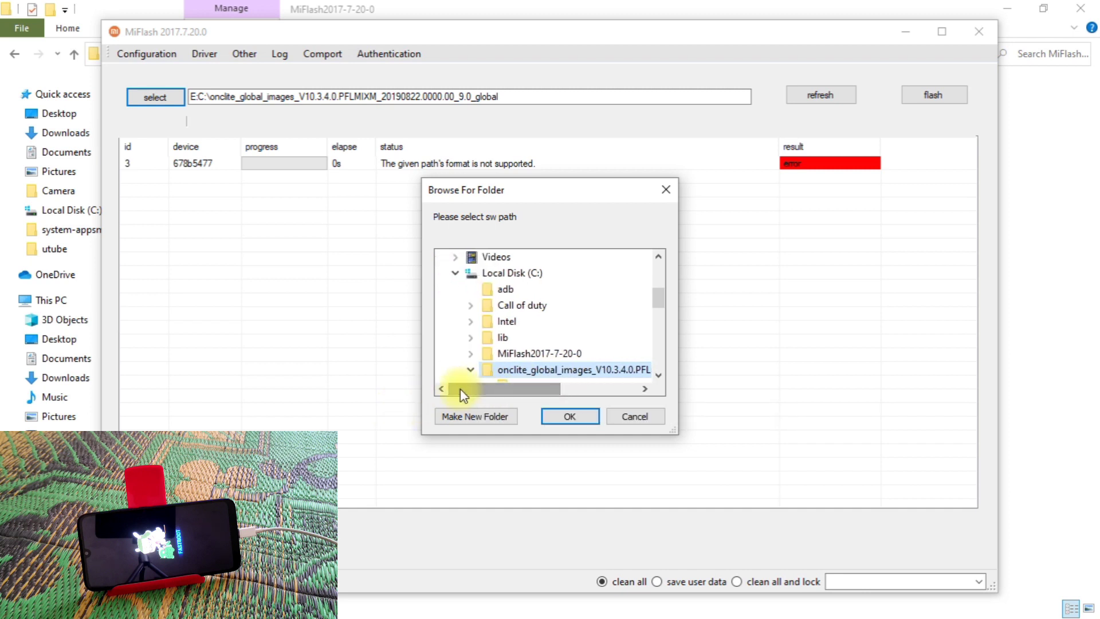
pyautogui.moveTo(658, 297); pyautogui.dragTo(658, 302)
pyautogui.click(567, 418)
pyautogui.click(812, 98)
# Flash the onclite MIUI 10 global ROM to the connected Redmi 7
pyautogui.click(919, 94)
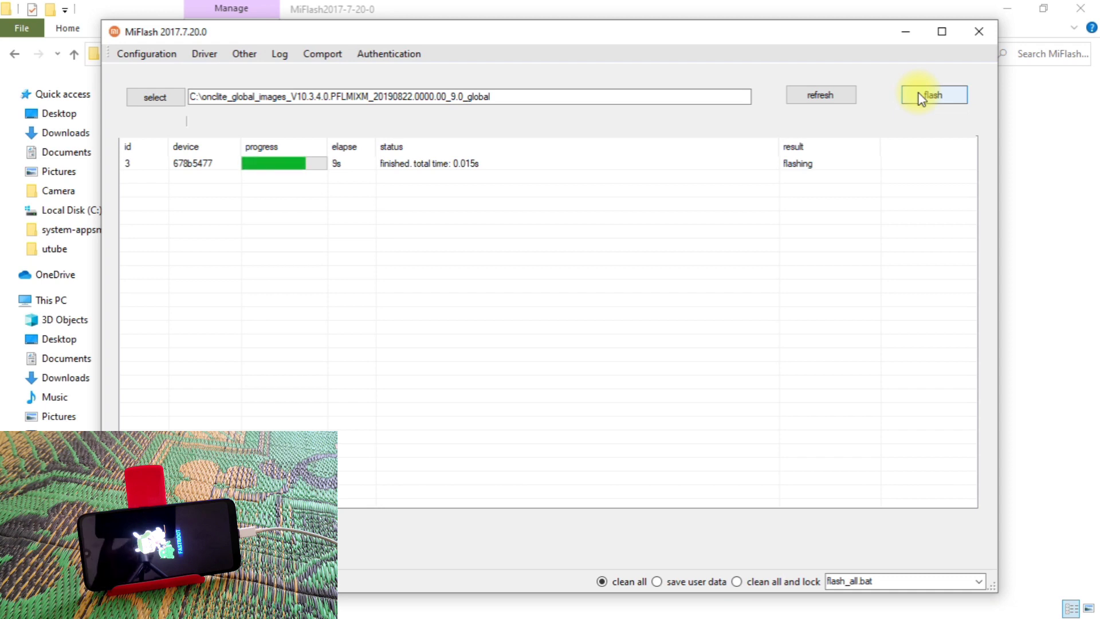